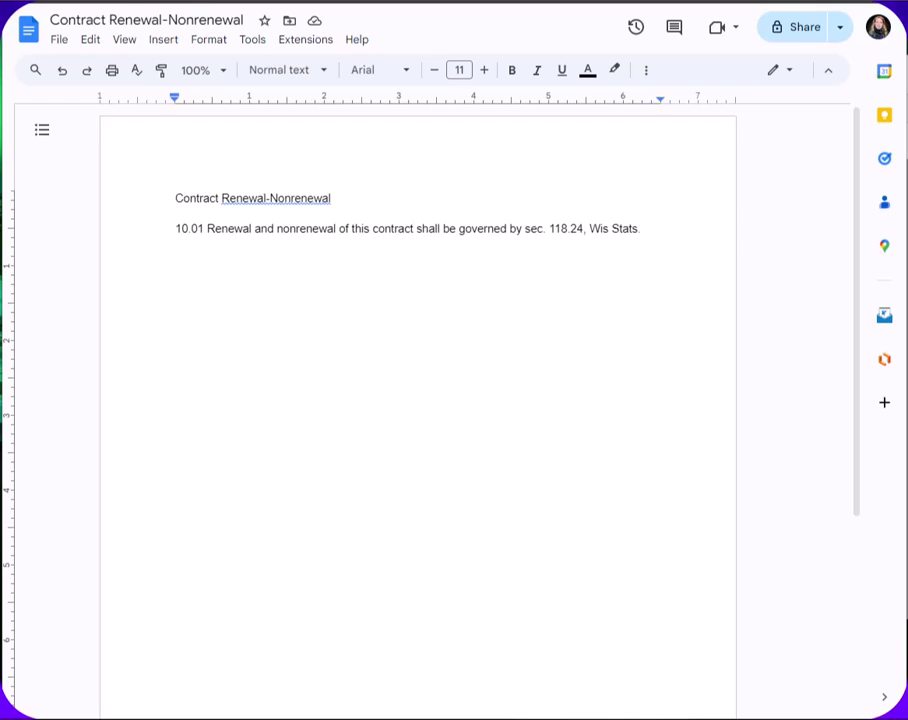
Step: Add a new line below the 10.01 paragraph and fill it with tabs across to the end margin
{"action": "left_click", "coordinate": [645, 229]}
{"action": "key", "text": "Return"}
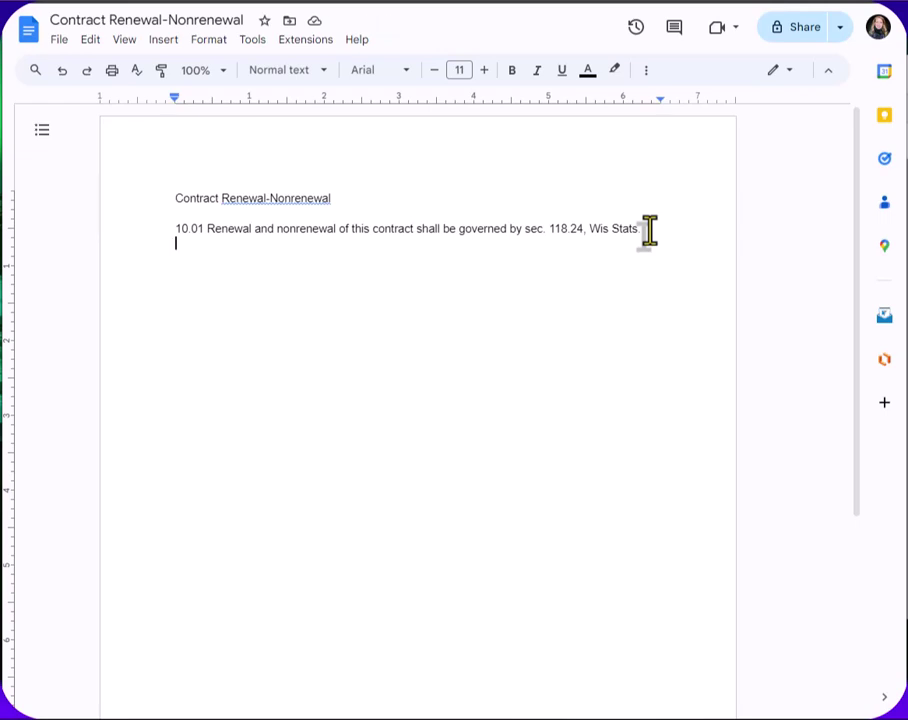
{"action": "key", "text": "Tab"}
{"action": "key", "text": "Tab"}
{"action": "key", "text": "Tab"}
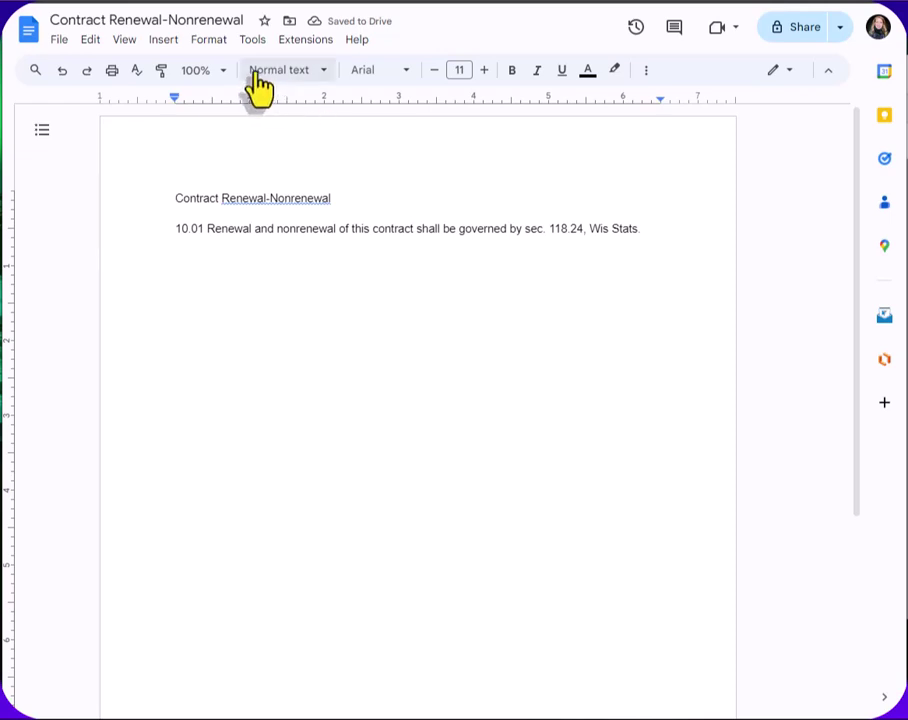
Step: Show non-printing characters and replace the space after "10.01" with a tab
{"action": "left_click", "coordinate": [123, 48]}
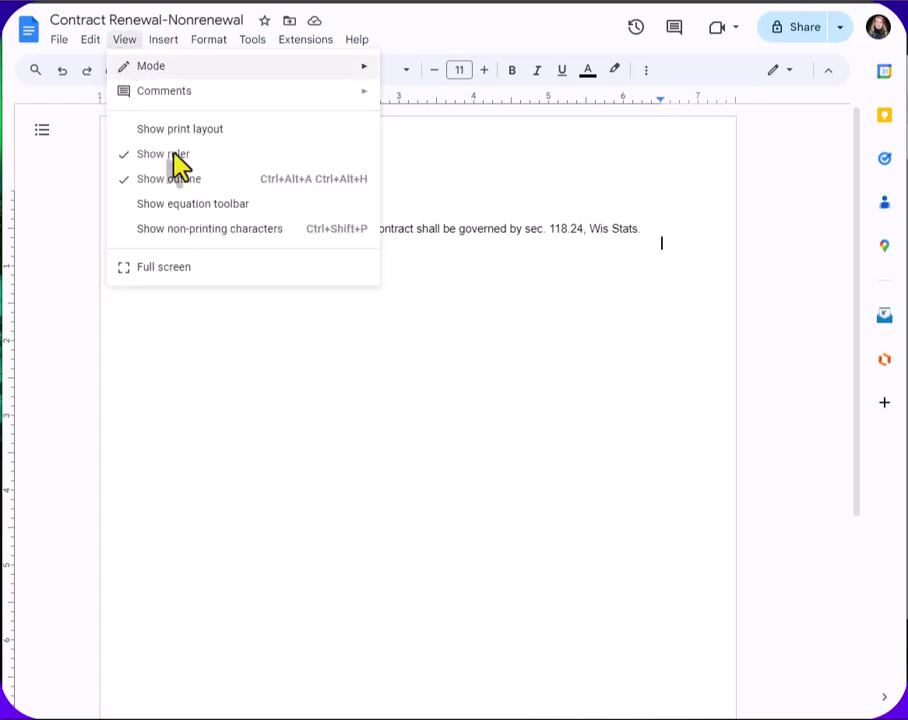
{"action": "left_click", "coordinate": [210, 230]}
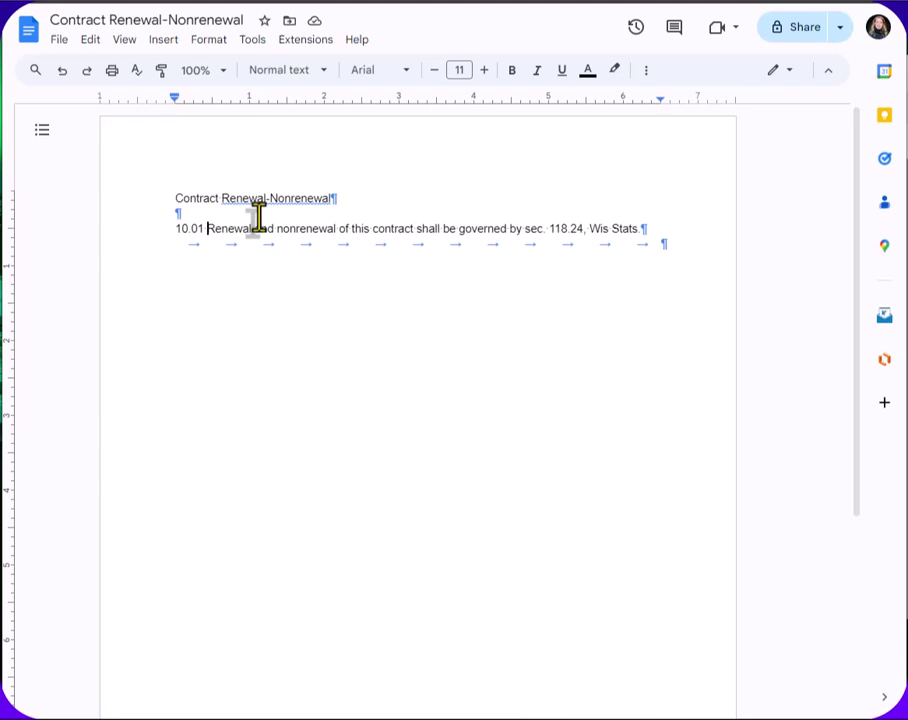
{"action": "key", "text": "BackSpace"}
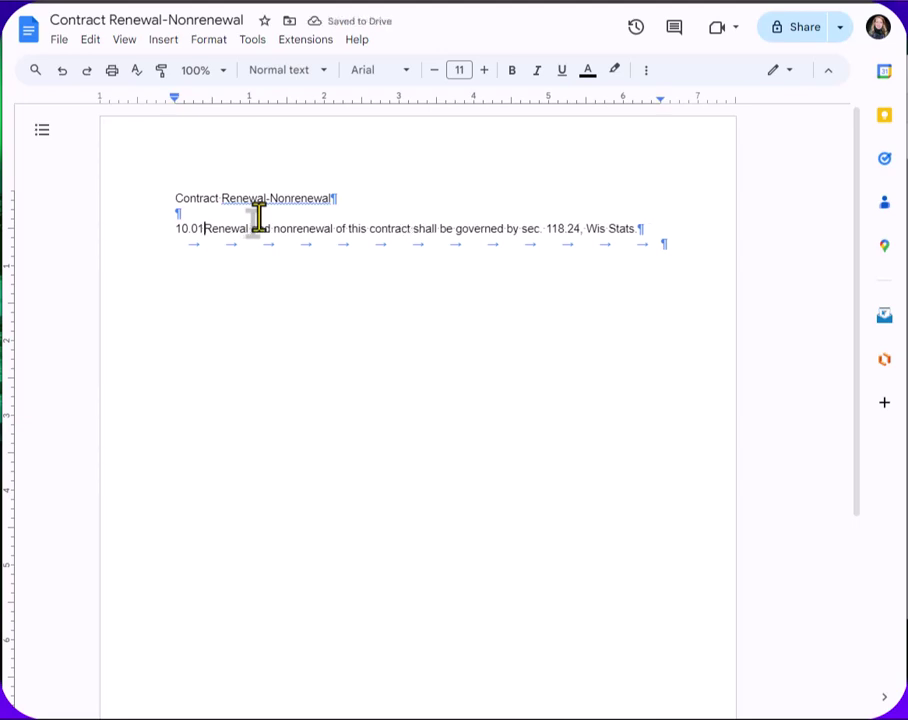
{"action": "key", "text": "Tab"}
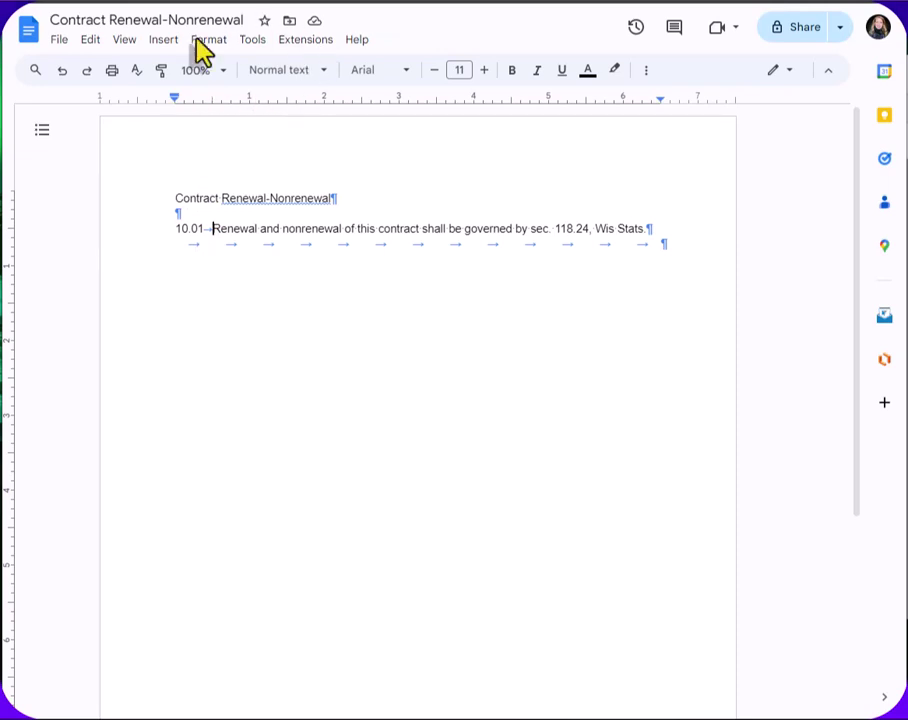
Step: Hide the non-printing characters and show them again
{"action": "left_click", "coordinate": [122, 42]}
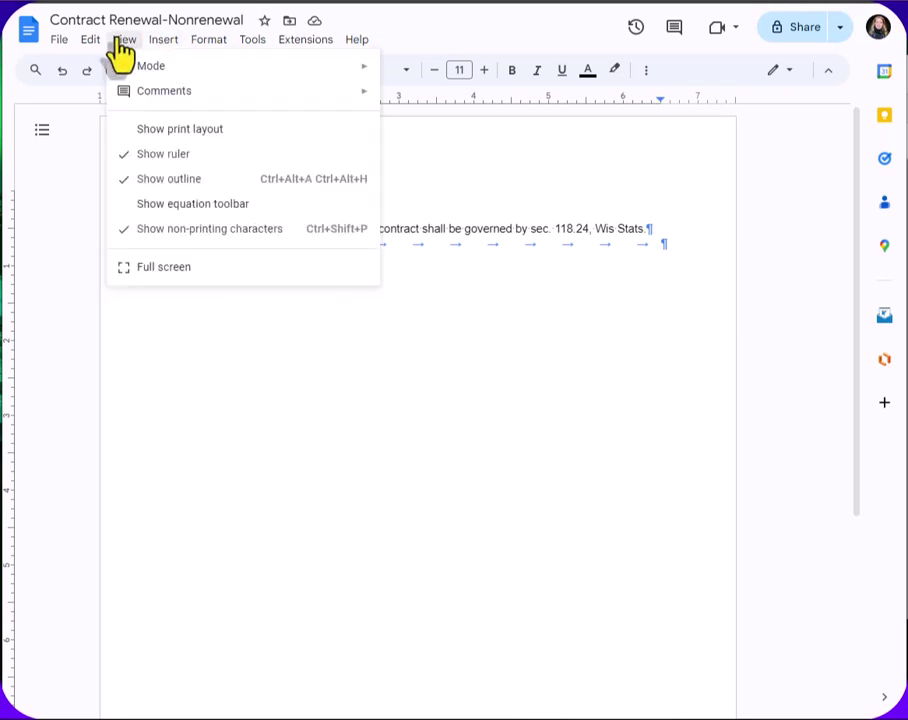
{"action": "left_click", "coordinate": [222, 232]}
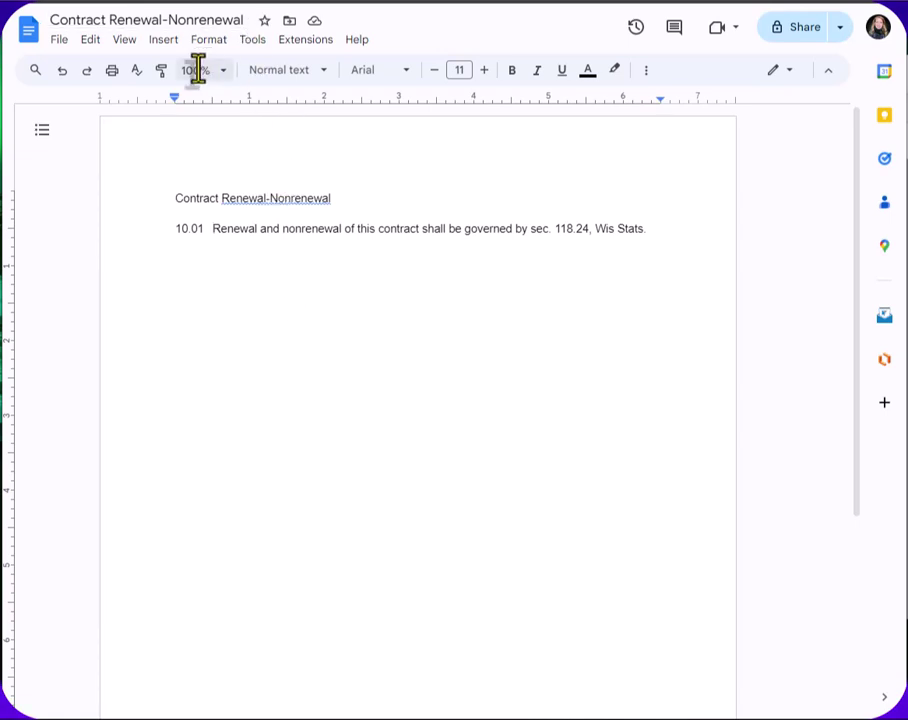
{"action": "left_click", "coordinate": [125, 40]}
{"action": "left_click", "coordinate": [227, 235]}
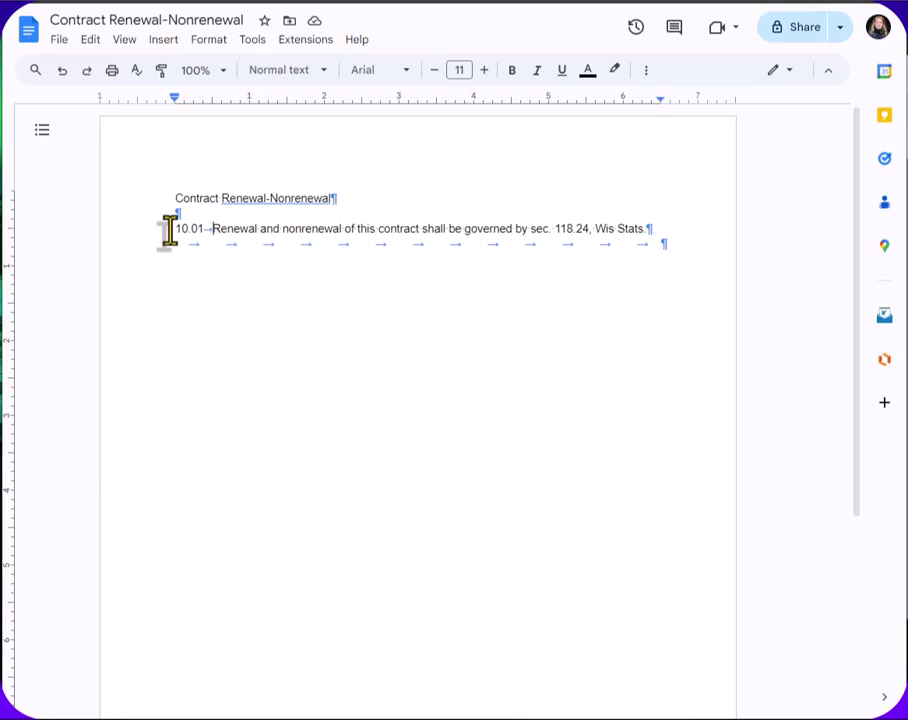
Step: Add a left tab stop at about 0.7 inches for the 10.01 paragraph and the line of tabs below it
{"action": "left_click_drag", "start_coordinate": [169, 230], "coordinate": [661, 251]}
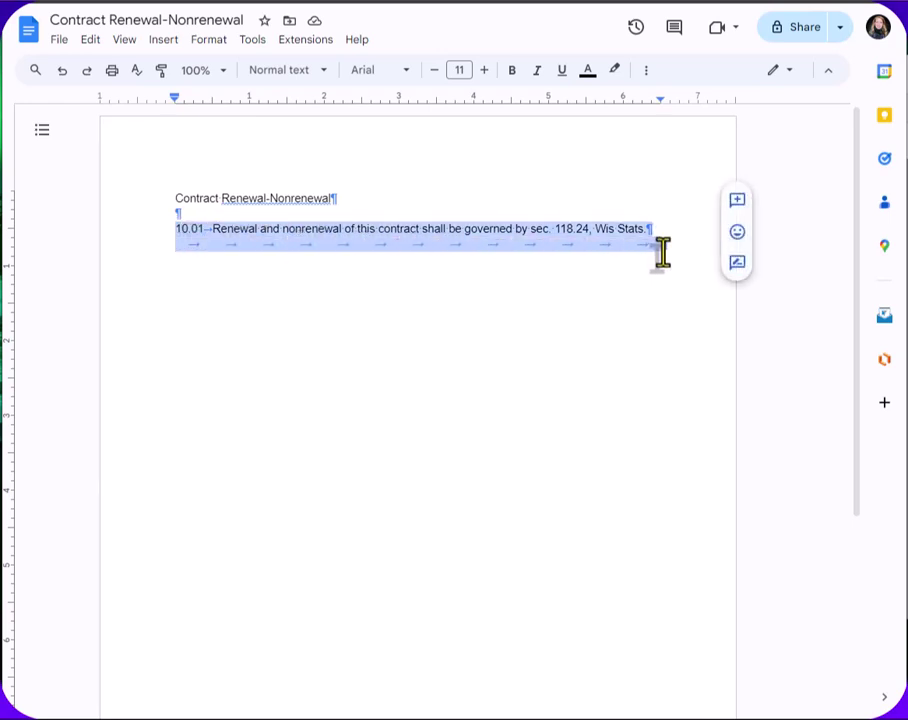
{"action": "right_click", "coordinate": [227, 105]}
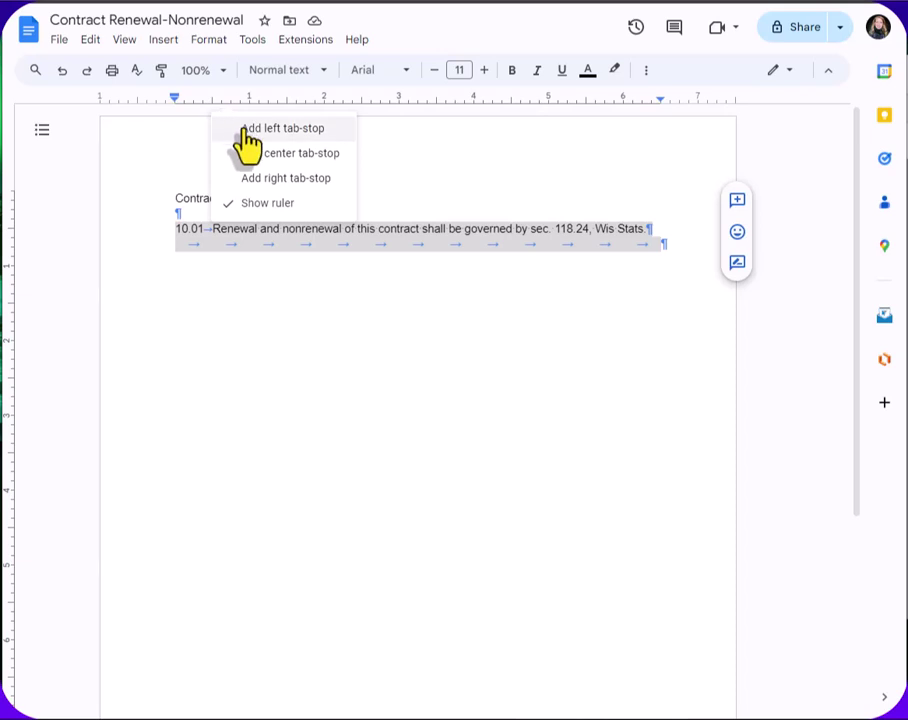
{"action": "left_click", "coordinate": [247, 130]}
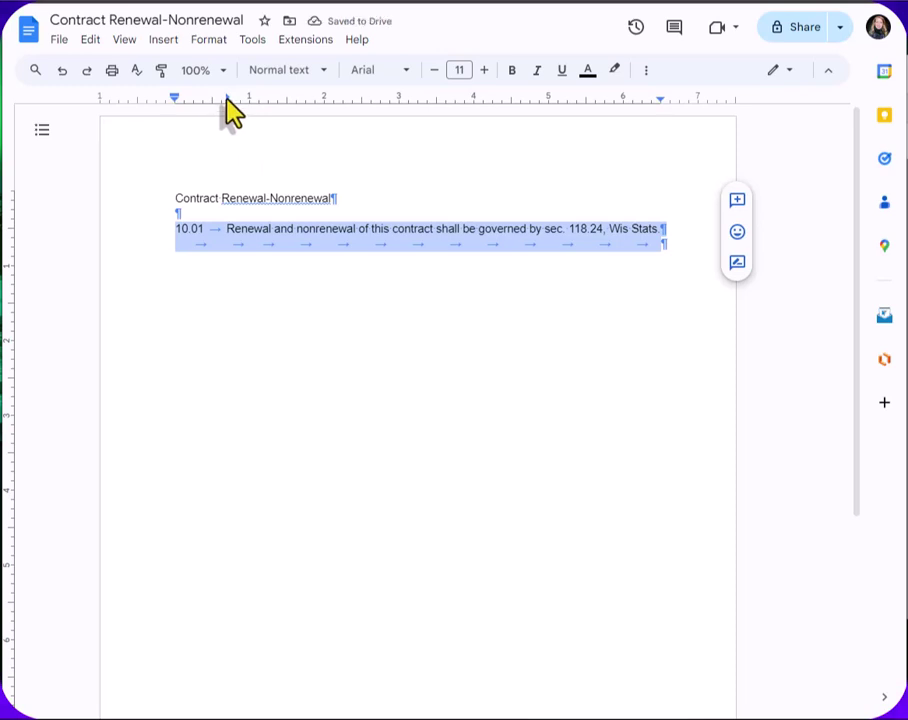
Step: Hide the ruler and show it again
{"action": "left_click", "coordinate": [123, 42]}
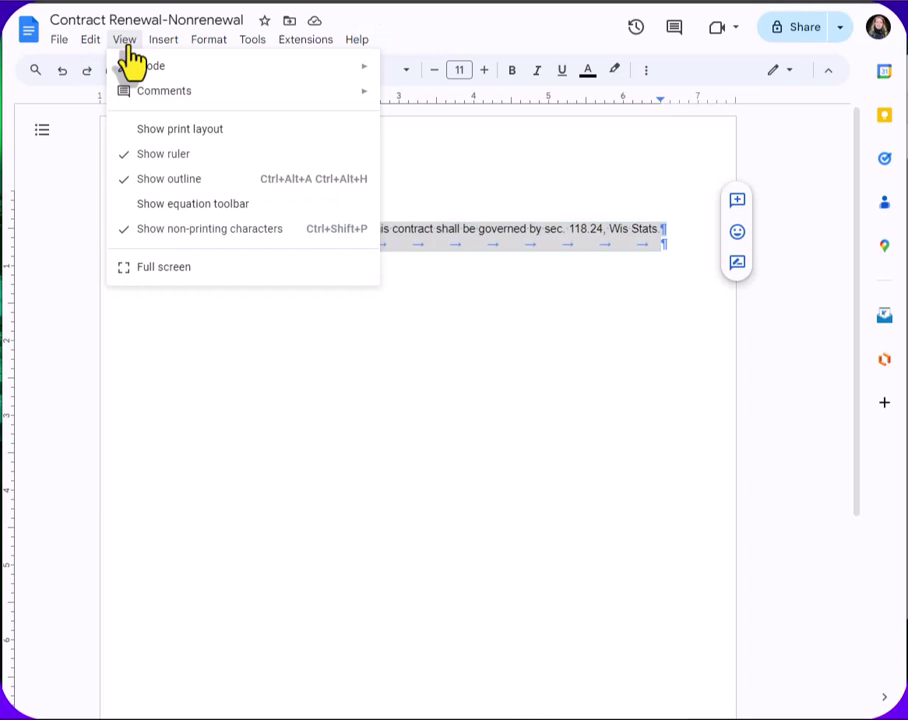
{"action": "left_click", "coordinate": [183, 154]}
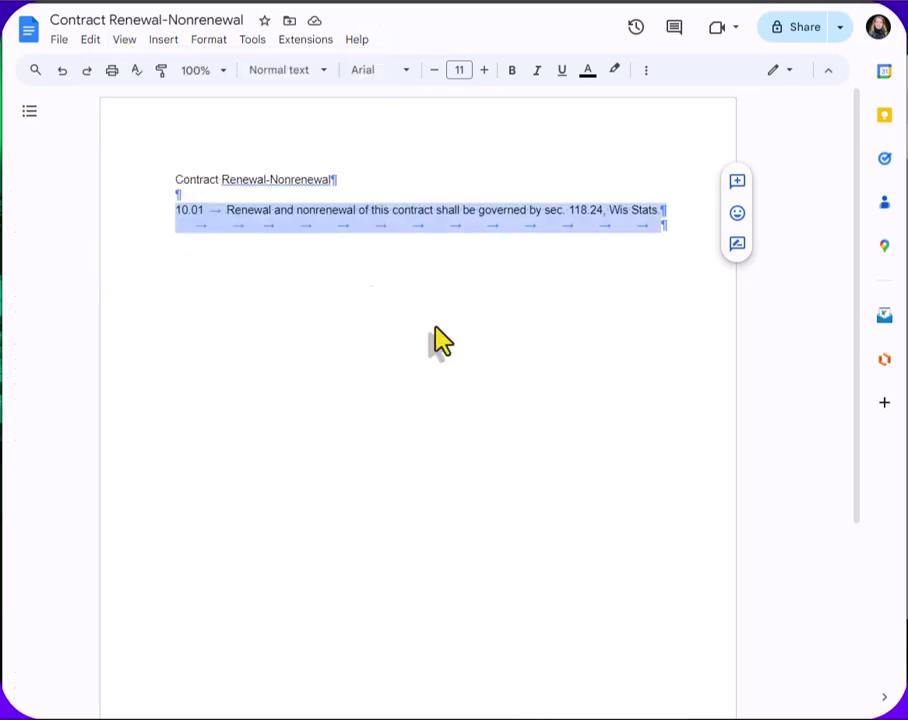
{"action": "left_click", "coordinate": [122, 41]}
{"action": "left_click", "coordinate": [160, 154]}
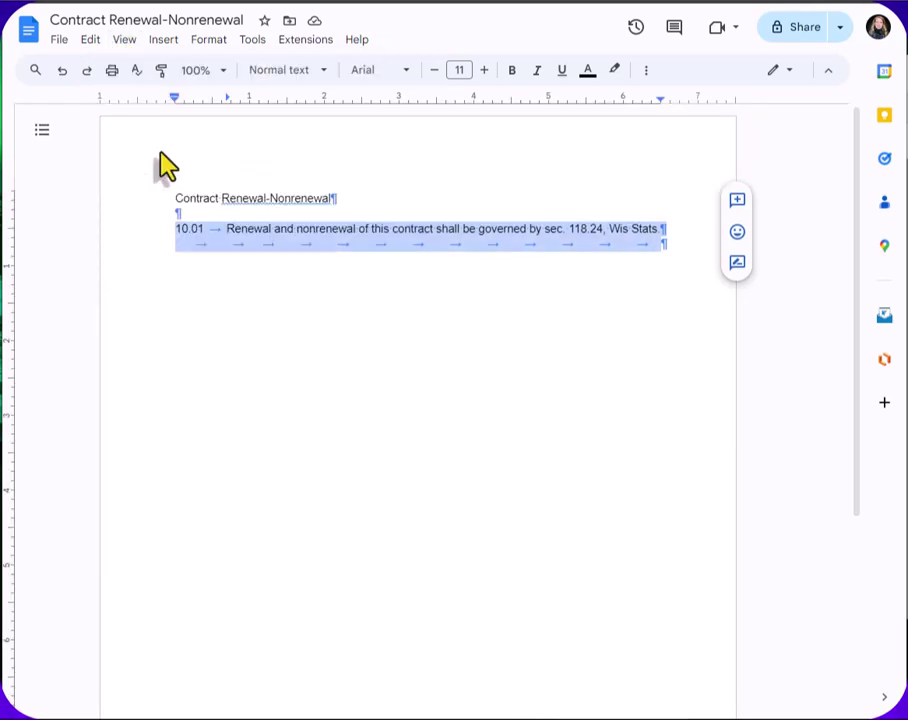
Step: Move the tab stop of the 10.01 paragraph and the tab line to about 2.25 inches
{"action": "mouse_move", "coordinate": [227, 100]}
{"action": "left_mouse_down"}
{"action": "mouse_move", "coordinate": [355, 105]}
{"action": "mouse_move", "coordinate": [342, 102]}
{"action": "left_mouse_up"}
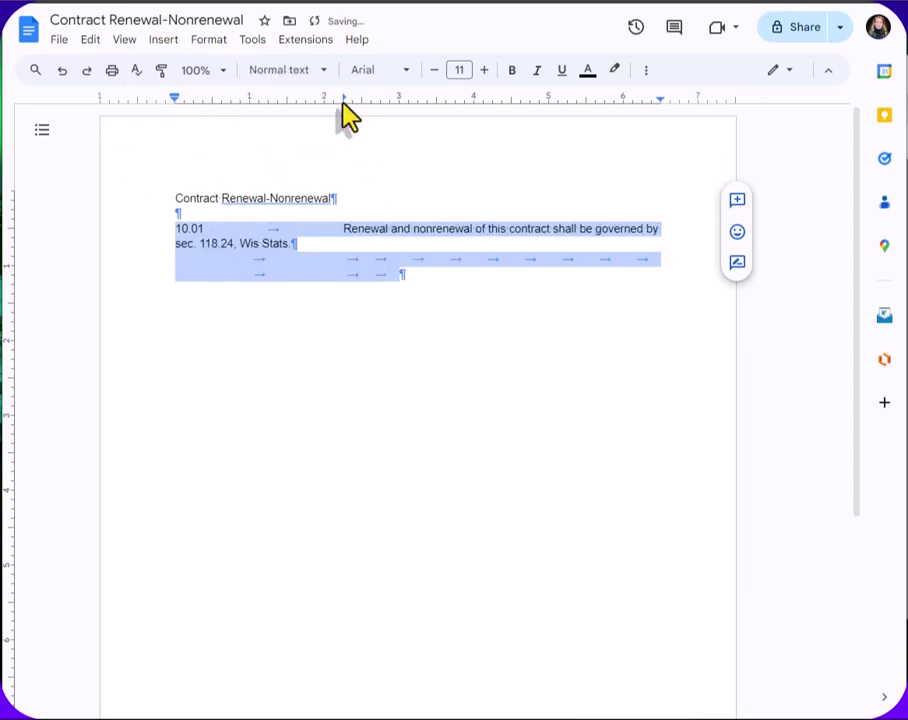
{"action": "left_click", "coordinate": [460, 435]}
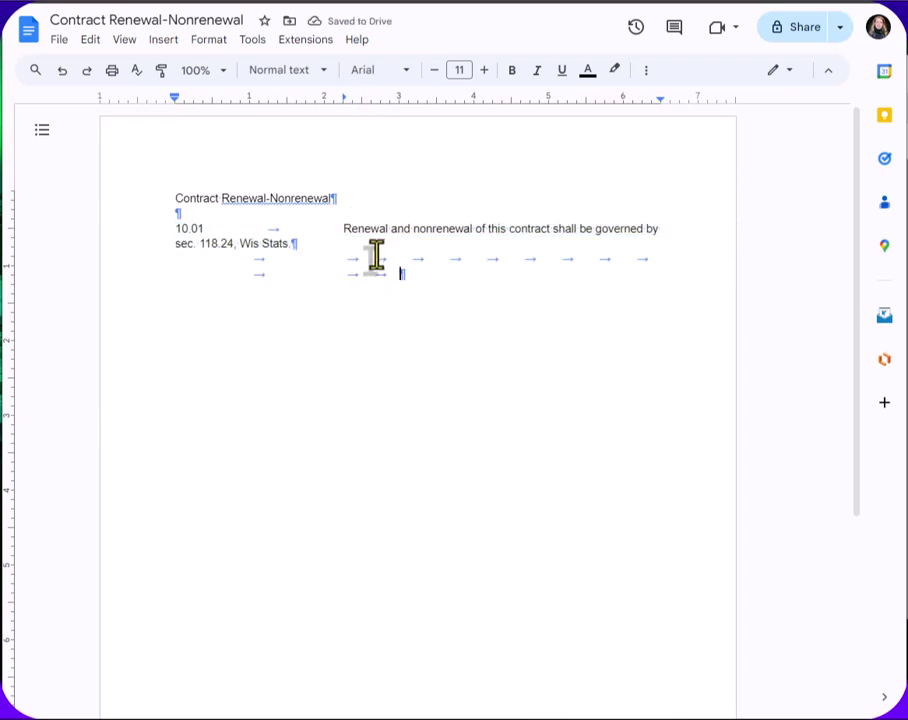
{"action": "left_click", "coordinate": [177, 243]}
Step: Give the 10.01 paragraph a hanging indent by setting its left indent to about 2.25 inches, with the first-line indent at 0
{"action": "left_click", "coordinate": [342, 100]}
{"action": "left_click_drag", "start_coordinate": [176, 229], "coordinate": [298, 245]}
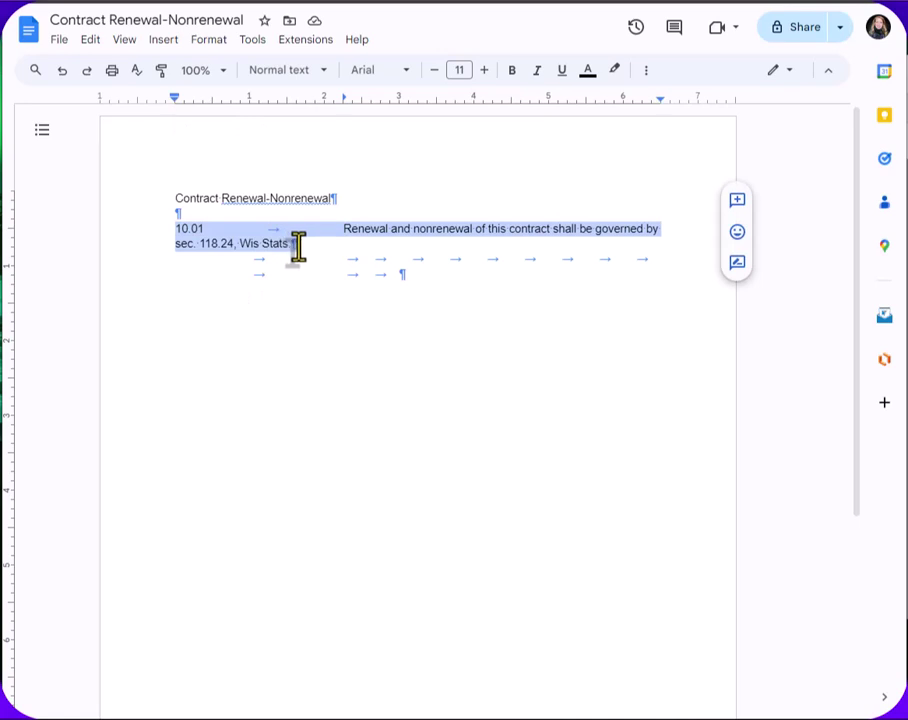
{"action": "mouse_move", "coordinate": [174, 99]}
{"action": "left_mouse_down"}
{"action": "mouse_move", "coordinate": [184, 101]}
{"action": "mouse_move", "coordinate": [166, 100]}
{"action": "mouse_move", "coordinate": [345, 101]}
{"action": "mouse_move", "coordinate": [168, 100]}
{"action": "mouse_move", "coordinate": [176, 100]}
{"action": "left_mouse_up"}
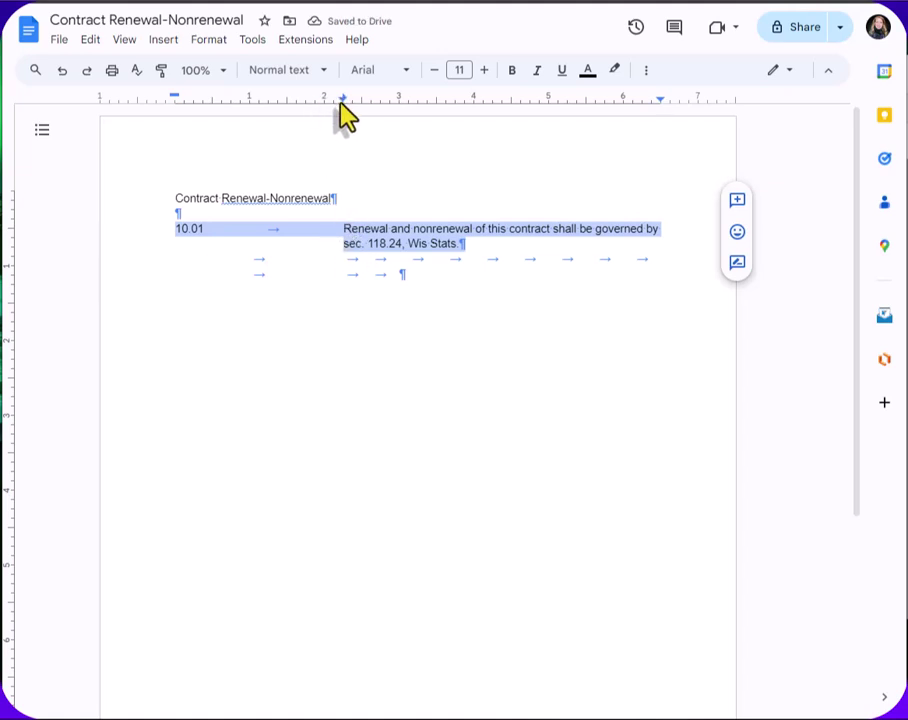
Step: Move the 10.01 paragraph's left indent and tab stop to about 1.1 inches and set its first-line indent back to 0
{"action": "left_click_drag", "start_coordinate": [340, 102], "coordinate": [262, 101]}
{"action": "left_click_drag", "start_coordinate": [338, 103], "coordinate": [259, 102]}
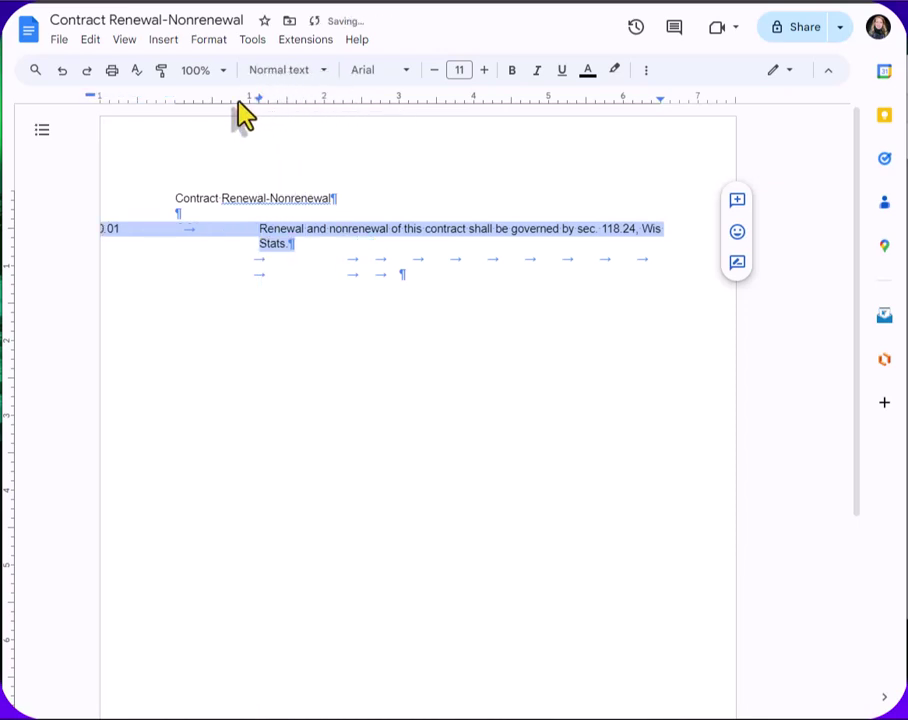
{"action": "left_click", "coordinate": [105, 94]}
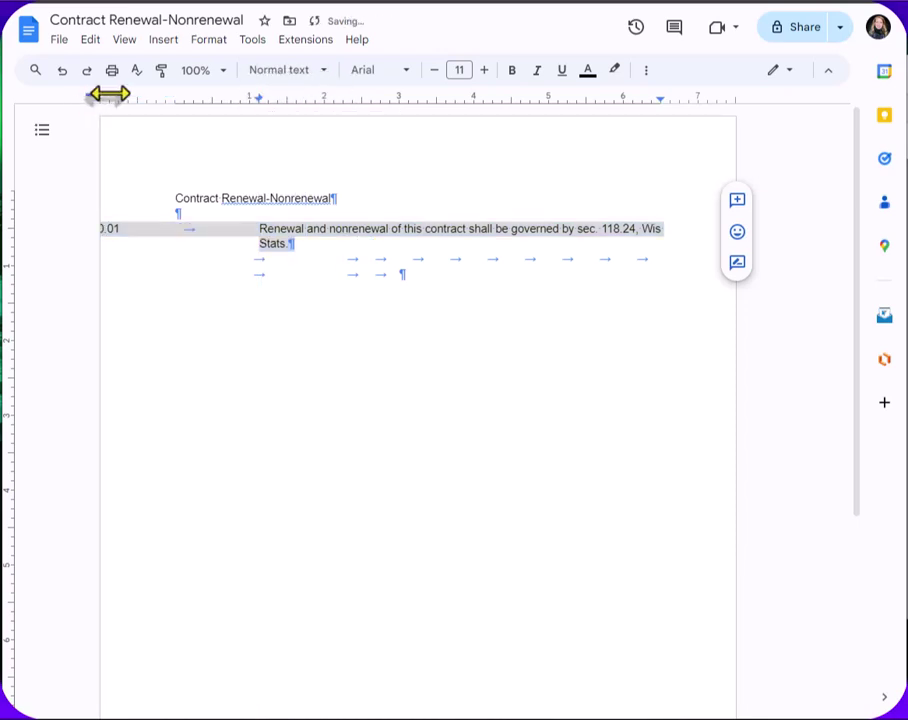
{"action": "left_click_drag", "start_coordinate": [89, 96], "coordinate": [175, 97]}
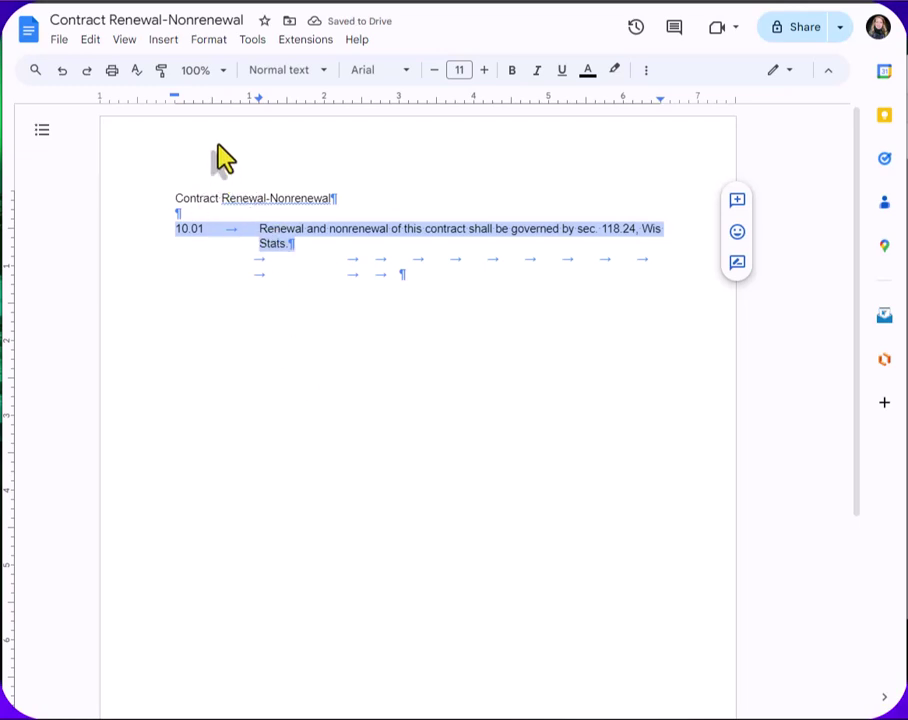
Step: Add two empty paragraphs after the line of tabs
{"action": "left_click", "coordinate": [412, 283]}
{"action": "key", "text": "Return"}
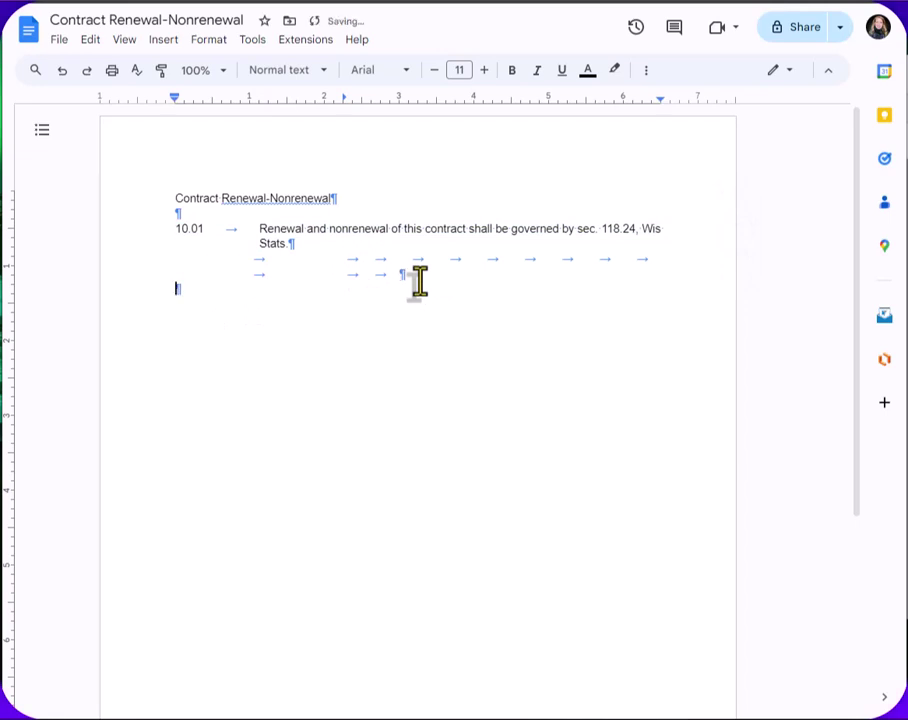
{"action": "key", "text": "Return"}
Step: Apply a hanging indent of about 1.1 inches to everything from the 10.01 paragraph through the empty paragraphs below the tab line
{"action": "left_click", "coordinate": [278, 240]}
{"action": "left_click_drag", "start_coordinate": [176, 228], "coordinate": [360, 335]}
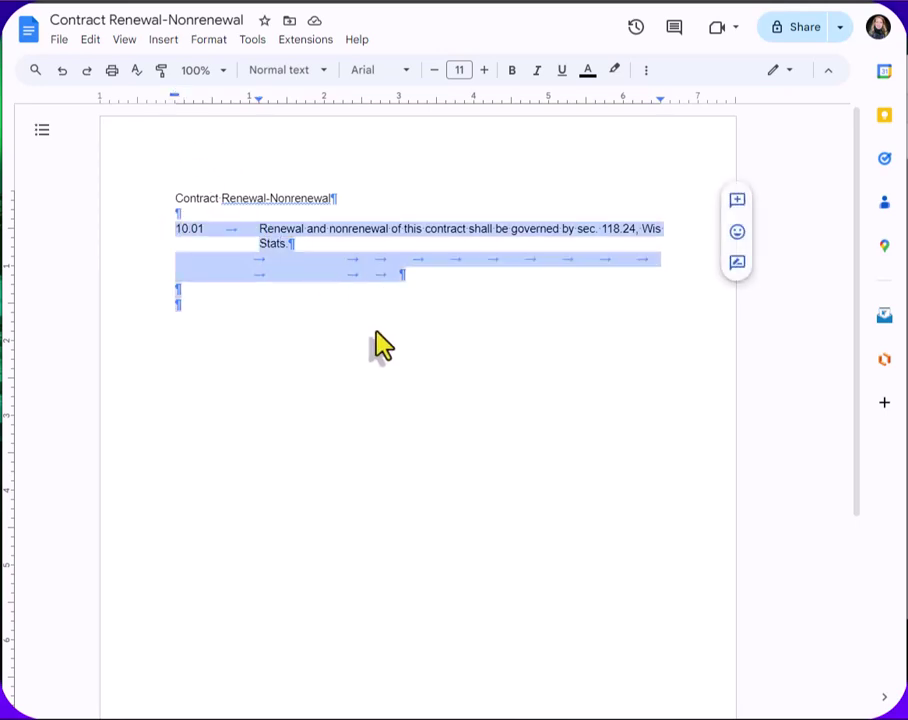
{"action": "left_click", "coordinate": [259, 101]}
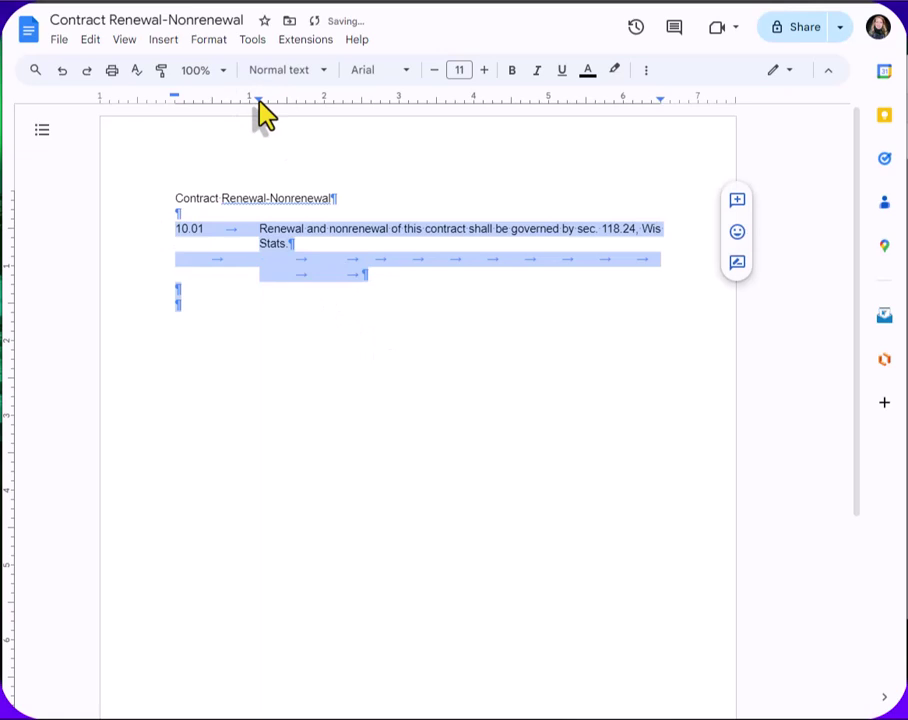
{"action": "left_click", "coordinate": [250, 259]}
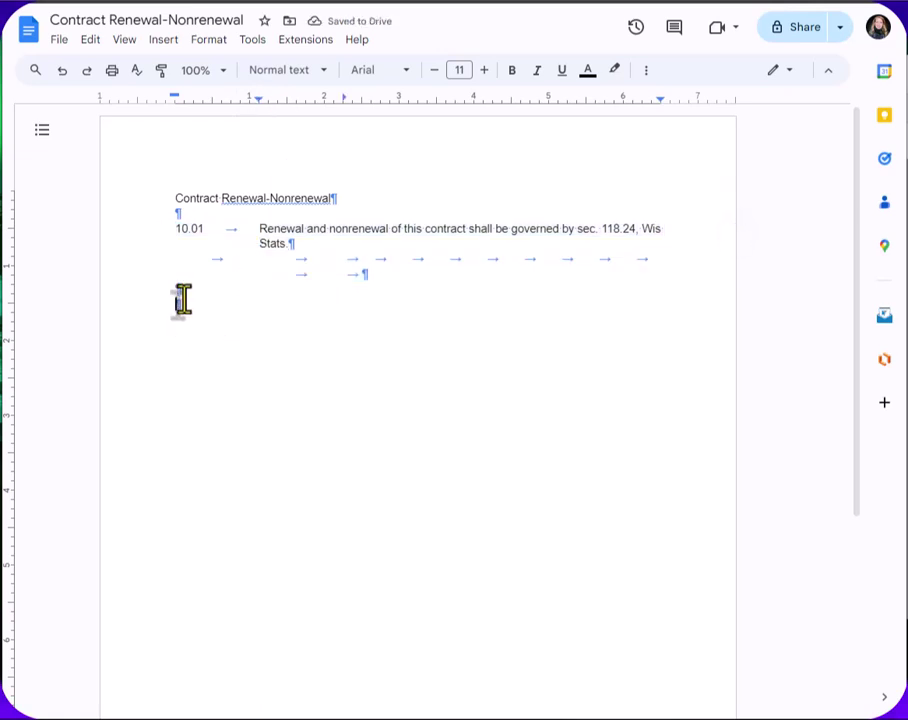
{"action": "key", "text": "Return"}
{"action": "key", "text": "Return"}
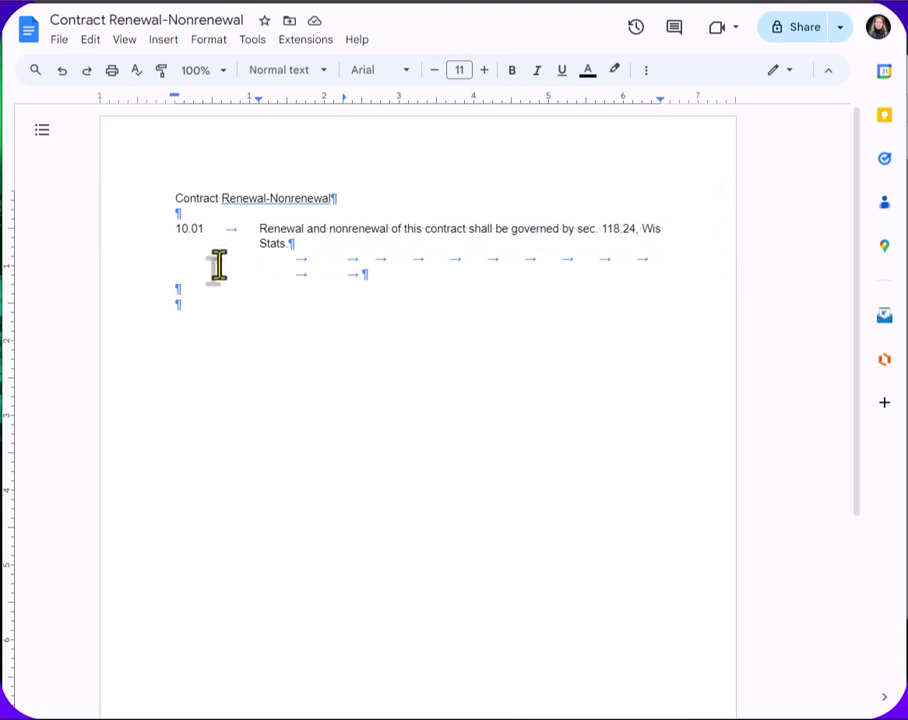